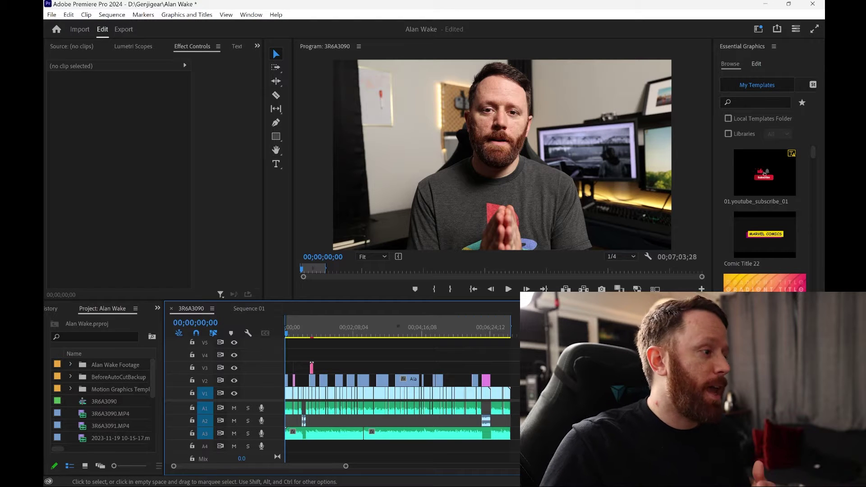
# Switch to the Captions and Graphics workspace.
pyautogui.click(246, 15)
pyautogui.moveTo(317, 27)
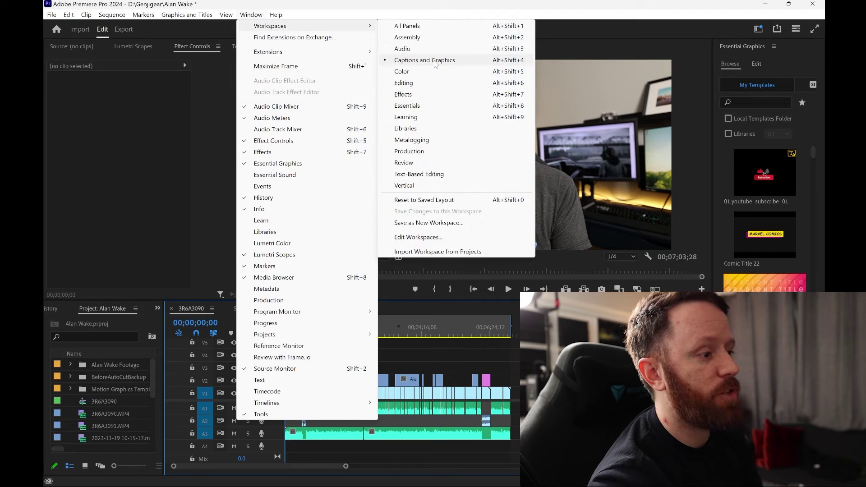
pyautogui.click(437, 65)
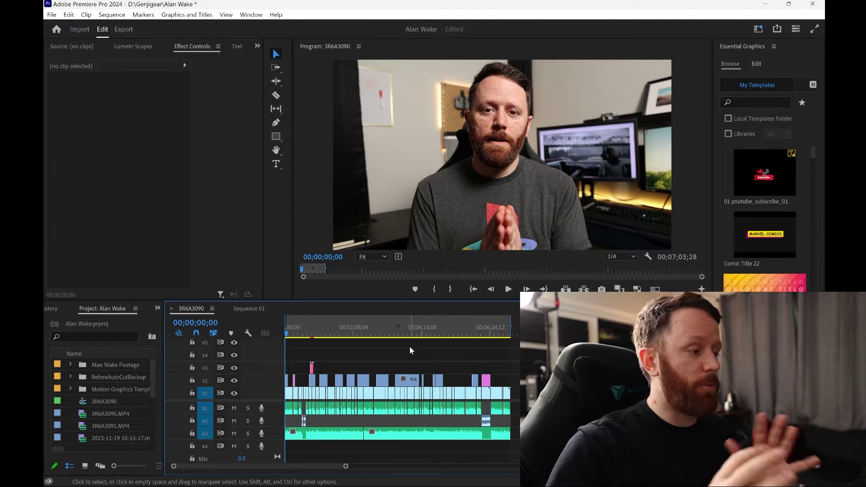
# Start creating captions from the transcript and expand the transcription preferences.
pyautogui.click(236, 46)
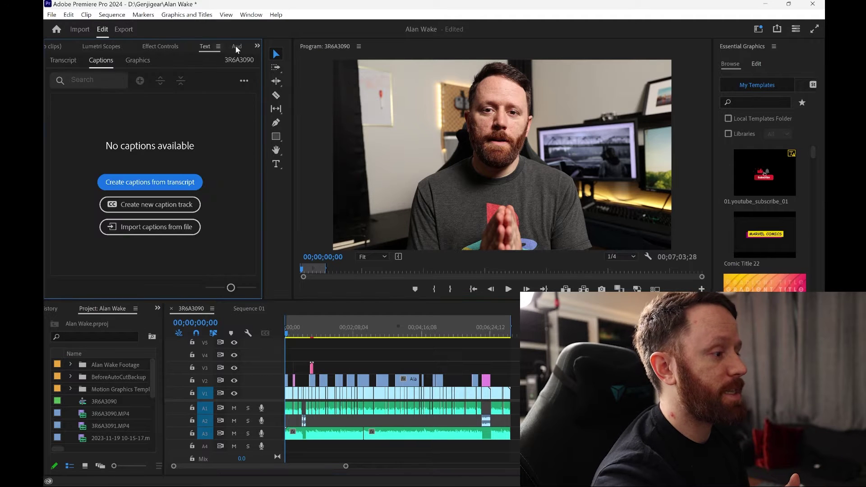
pyautogui.click(150, 185)
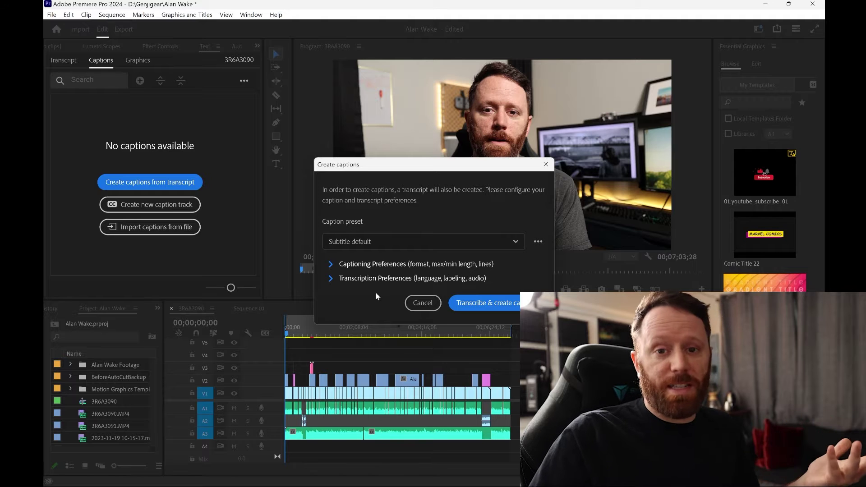
pyautogui.click(331, 278)
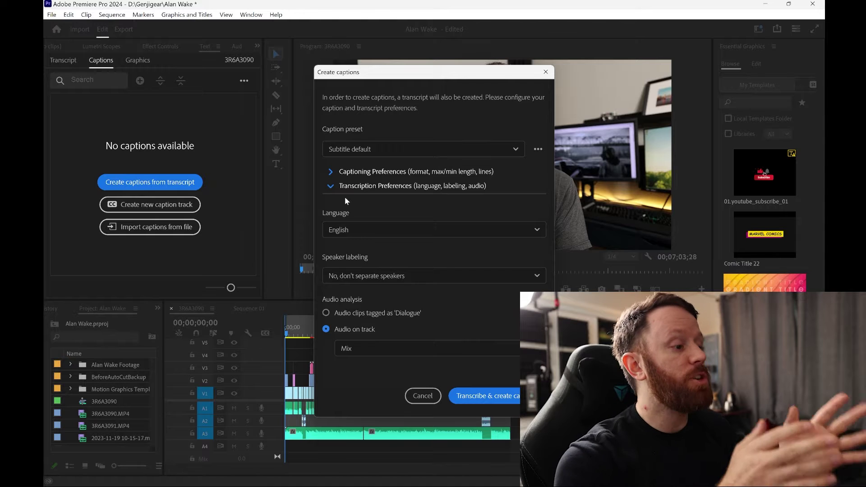
# Collapse transcription preferences and review captioning preferences: Subtitle format, single lines.
pyautogui.click(337, 189)
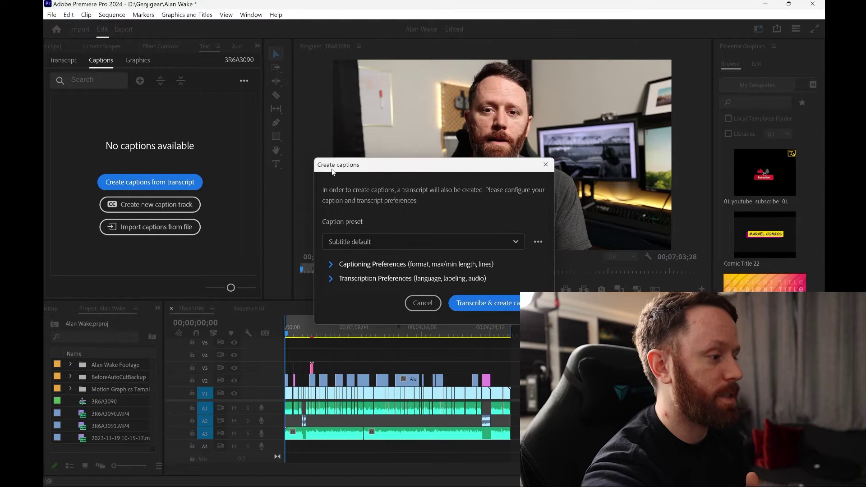
pyautogui.click(342, 265)
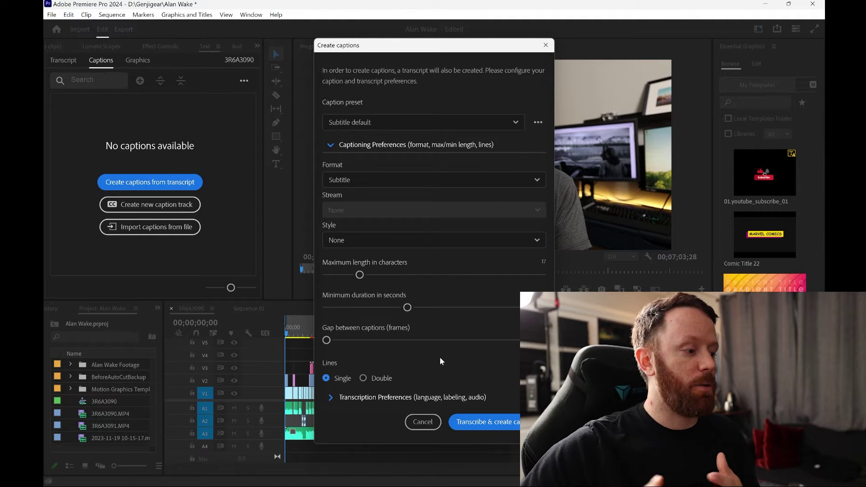
# Transcribe the clip's audio and generate captions on a new Subtitle track.
pyautogui.click(499, 430)
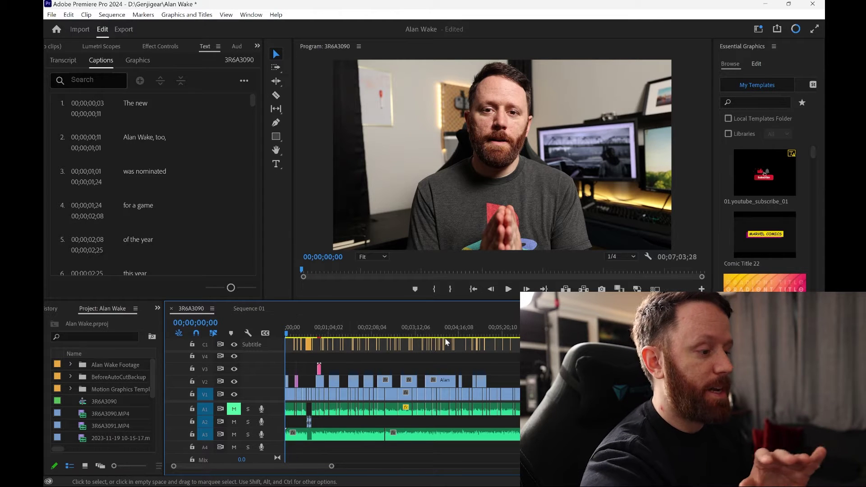
pyautogui.moveTo(331, 465); pyautogui.dragTo(267, 475)
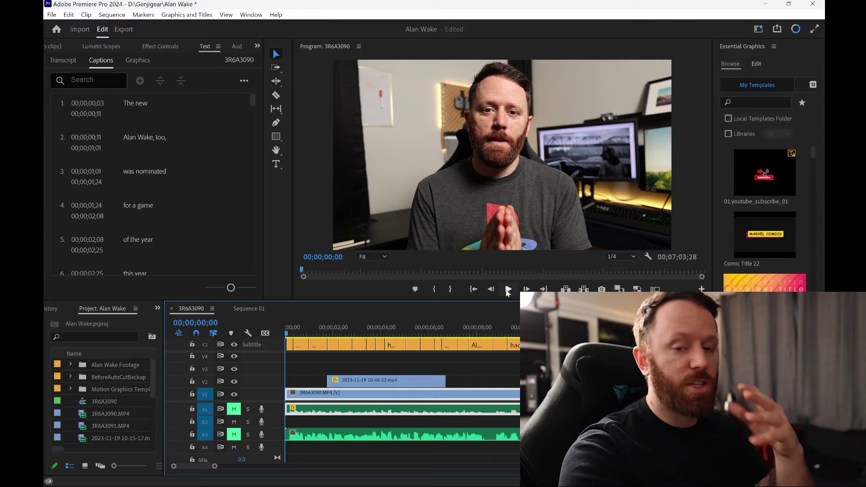
pyautogui.click(507, 290)
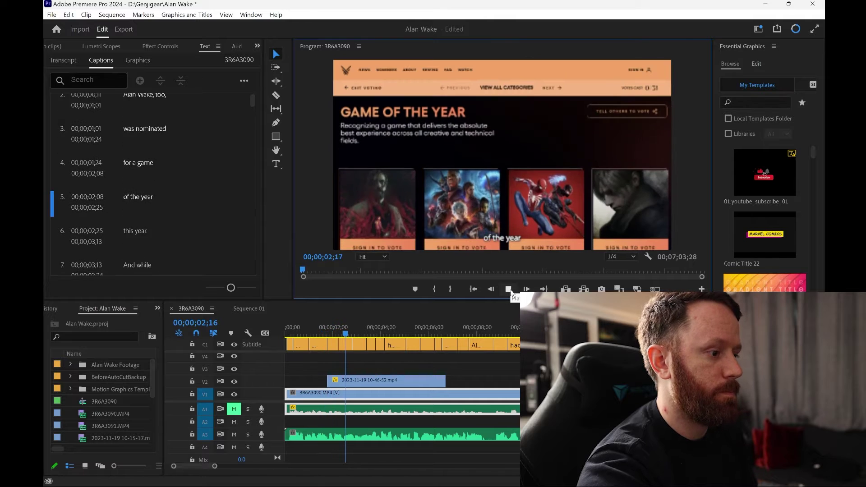
pyautogui.click(289, 332)
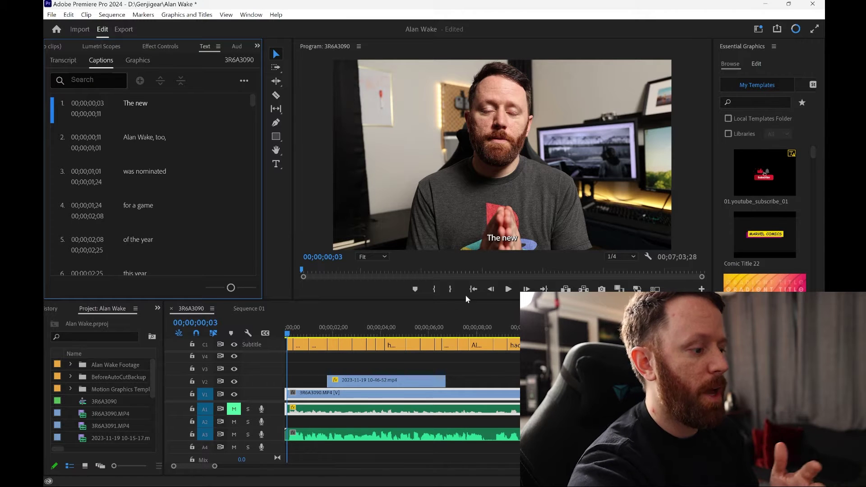
pyautogui.moveTo(215, 469); pyautogui.dragTo(352, 466)
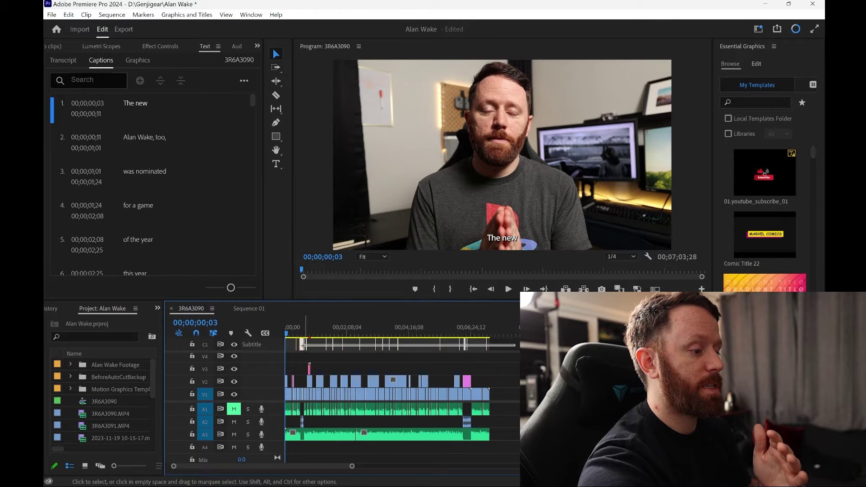
# Select every caption on the subtitle track and widen the Essential Graphics panel.
pyautogui.moveTo(514, 350); pyautogui.dragTo(515, 352)
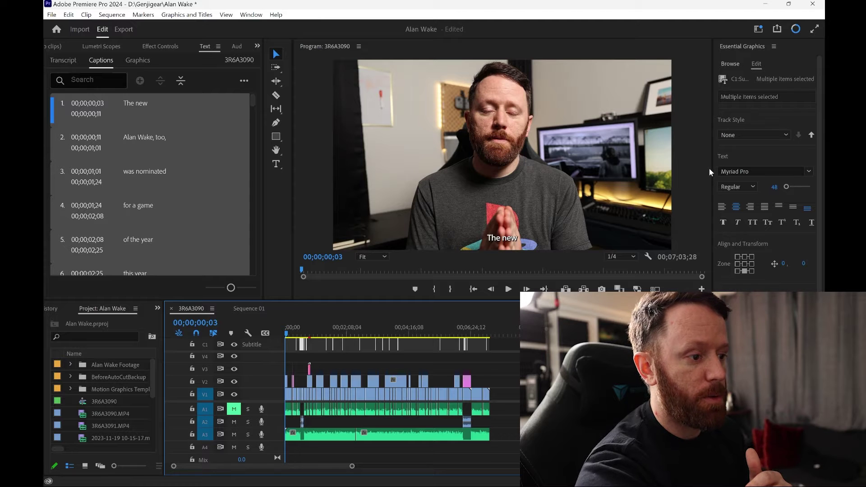
pyautogui.moveTo(710, 170); pyautogui.dragTo(635, 170)
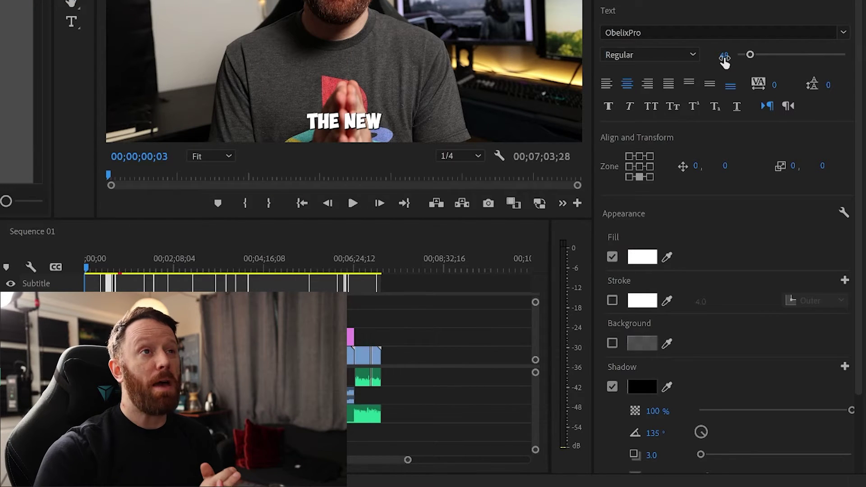
# Set the caption font size to 90 and turn on the Stroke outline.
pyautogui.moveTo(725, 62); pyautogui.dragTo(724, 61)
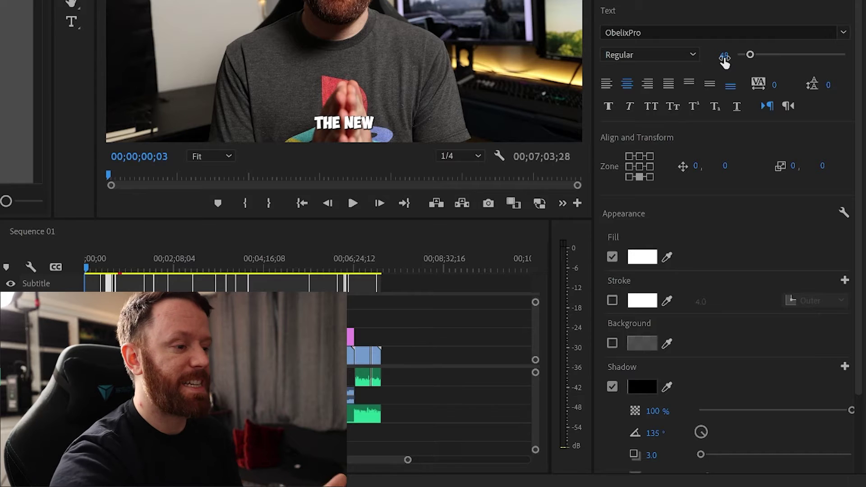
pyautogui.click(724, 54)
pyautogui.write('65')
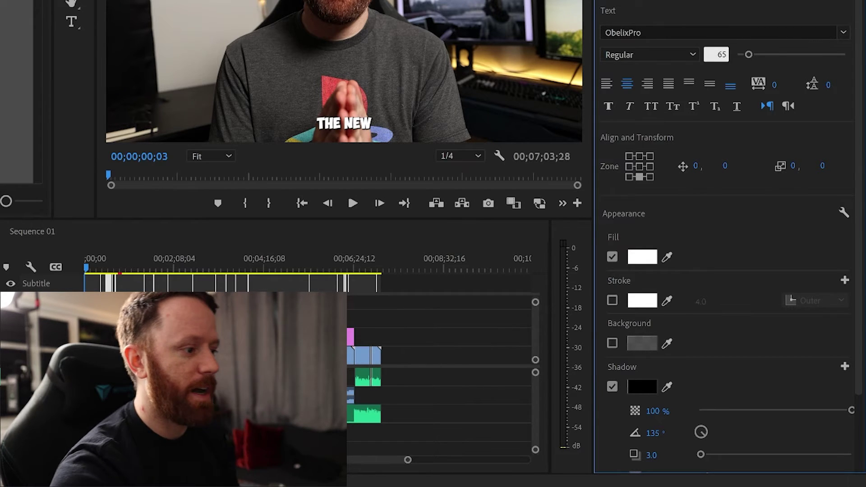
pyautogui.press('Return')
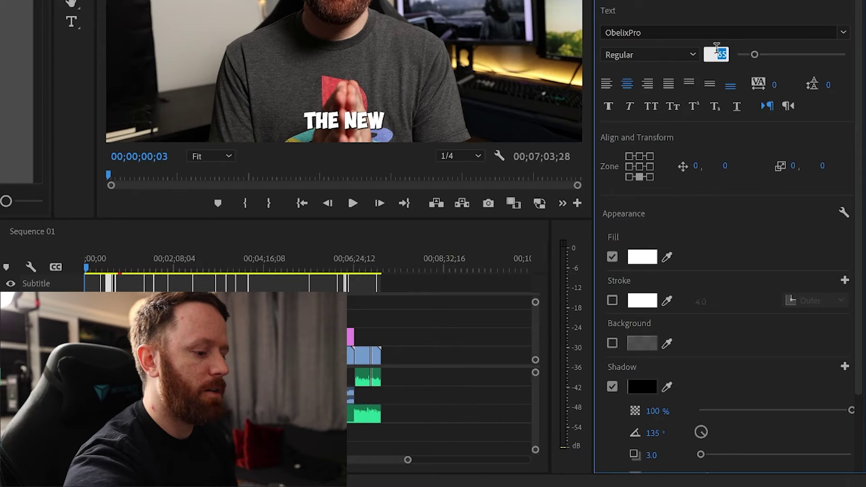
pyautogui.write('90')
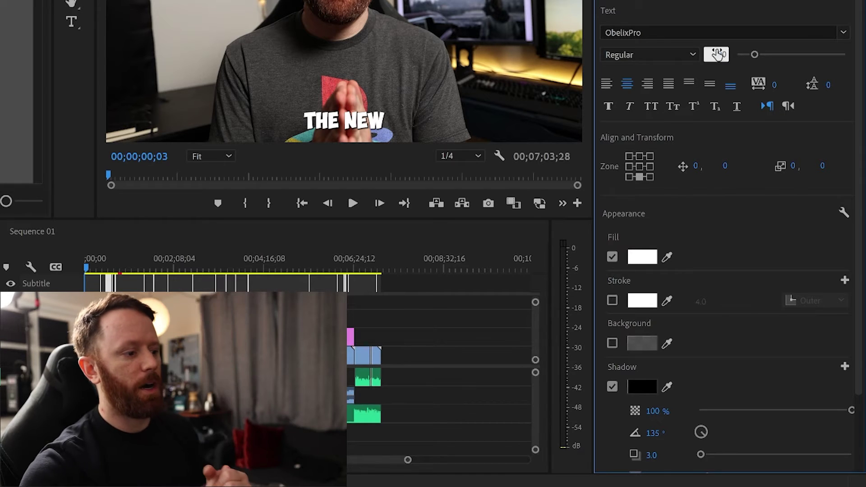
pyautogui.press('Return')
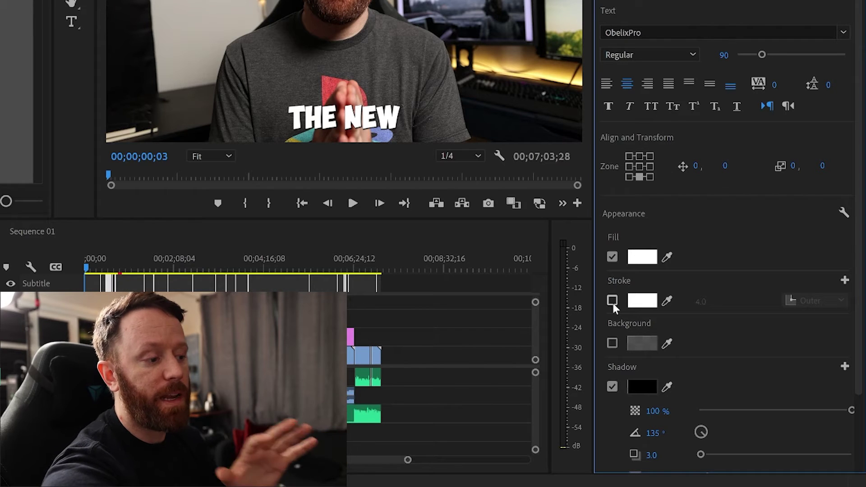
pyautogui.scroll(-2, 631, 402)
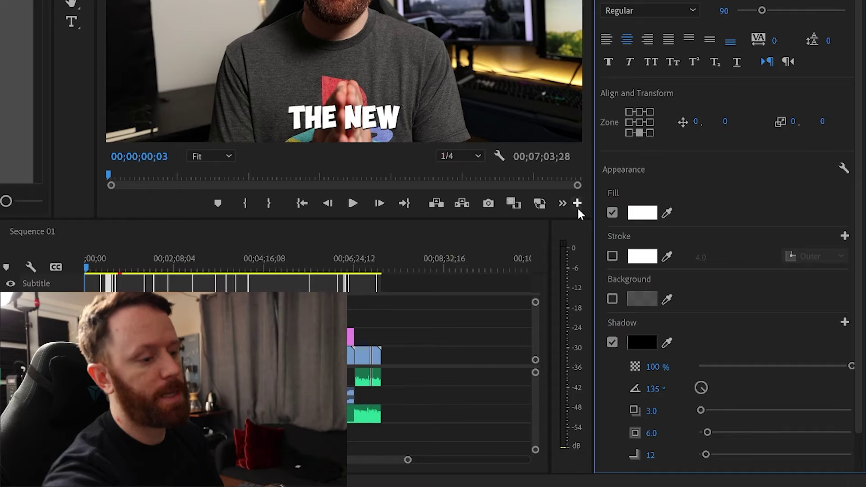
pyautogui.click(612, 256)
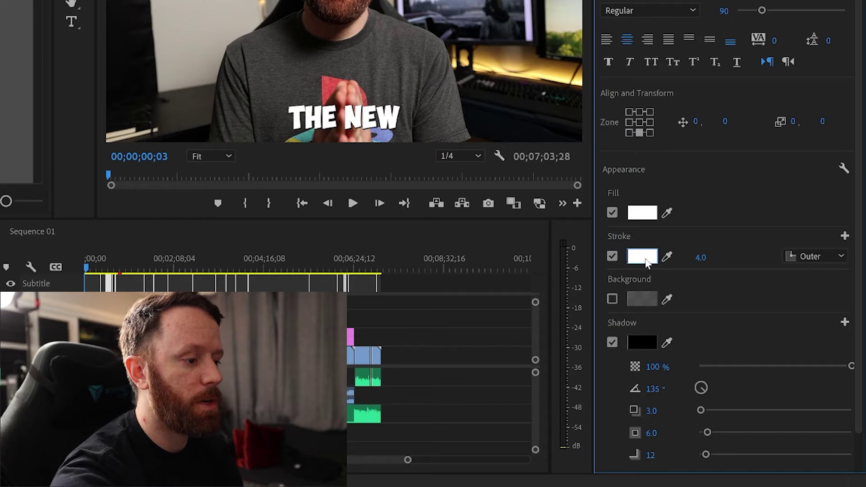
# Make the caption outline black (000000) and begin editing the 'THE NEW' caption.
pyautogui.click(645, 263)
pyautogui.click(130, 76)
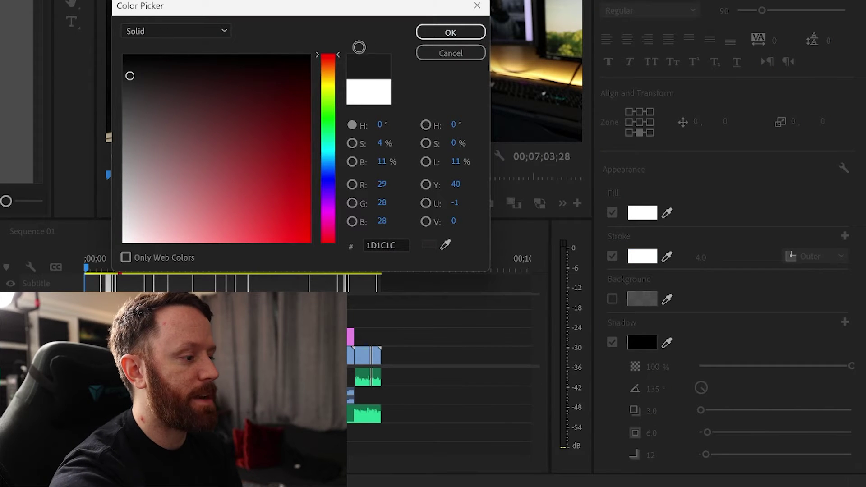
pyautogui.moveTo(359, 47)
pyautogui.mouseDown()
pyautogui.moveTo(456, 36)
pyautogui.moveTo(448, 44)
pyautogui.mouseUp()
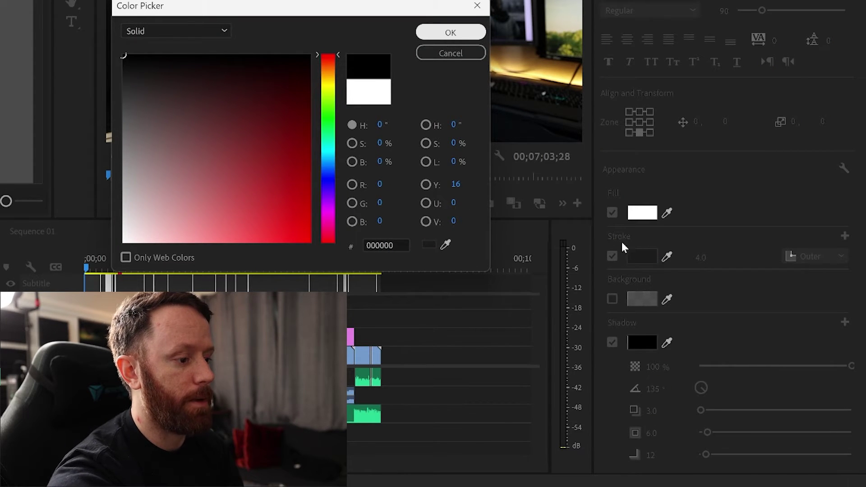
pyautogui.press('Return')
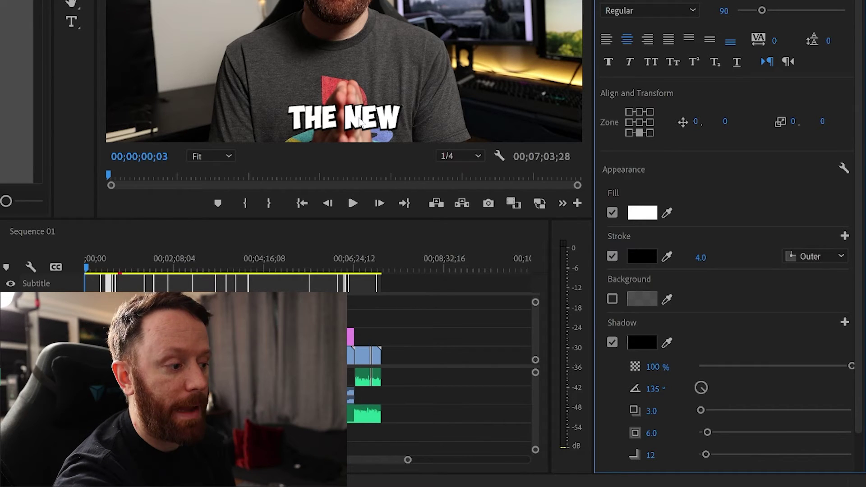
pyautogui.doubleClick(360, 121)
# Fill the word NEW in the opening caption with red FB0000, leaving THE white.
pyautogui.click(352, 119)
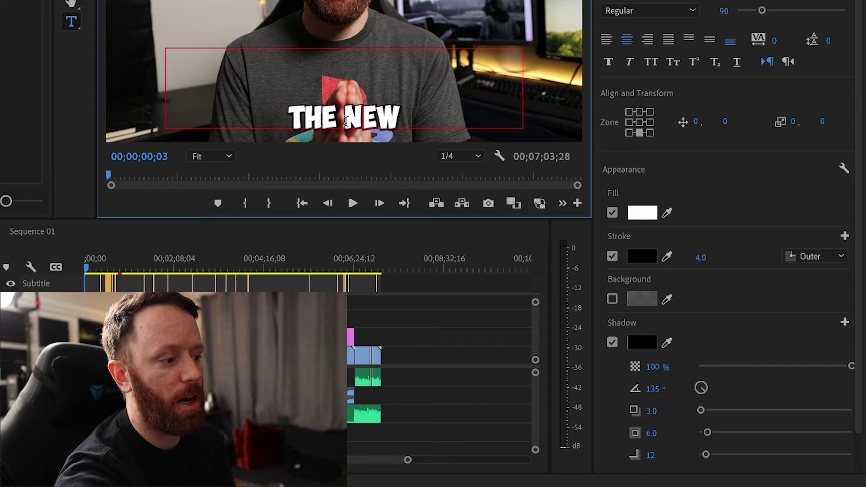
pyautogui.moveTo(345, 120); pyautogui.dragTo(400, 125)
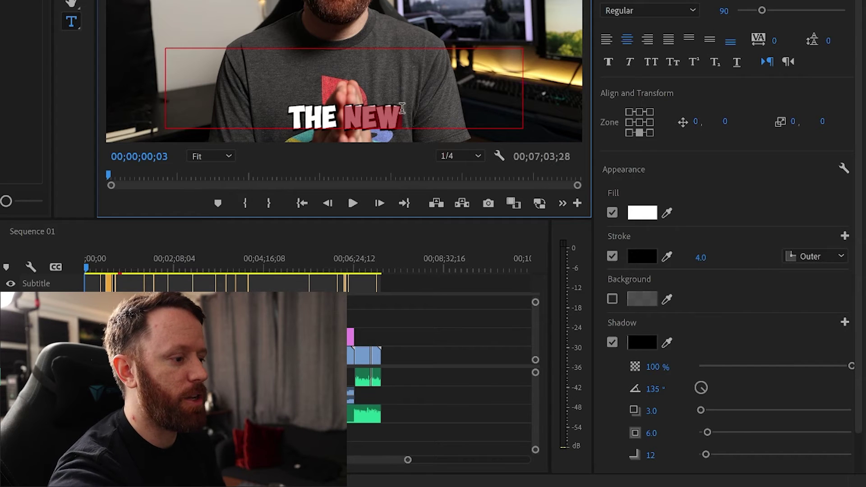
pyautogui.click(642, 212)
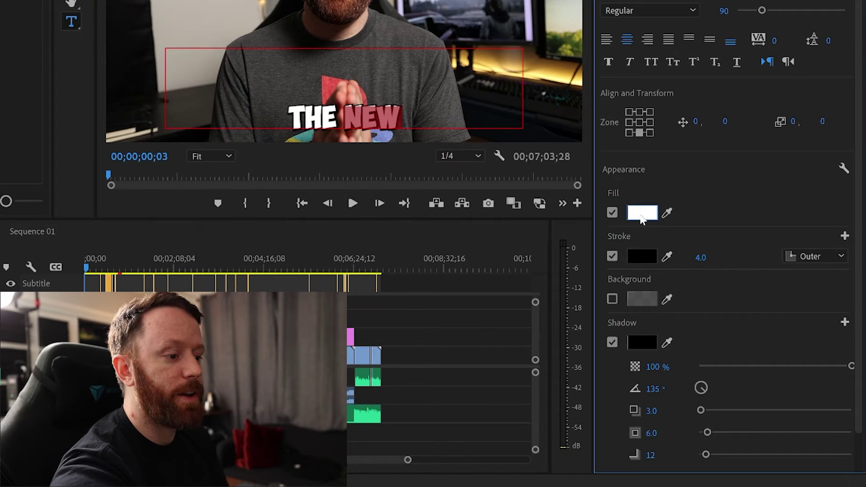
pyautogui.moveTo(266, 151); pyautogui.dragTo(342, 235)
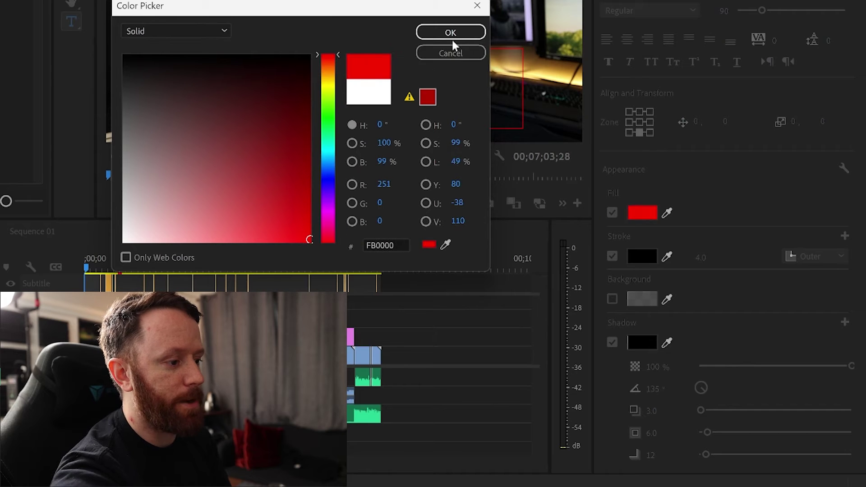
pyautogui.press('Return')
pyautogui.click(412, 318)
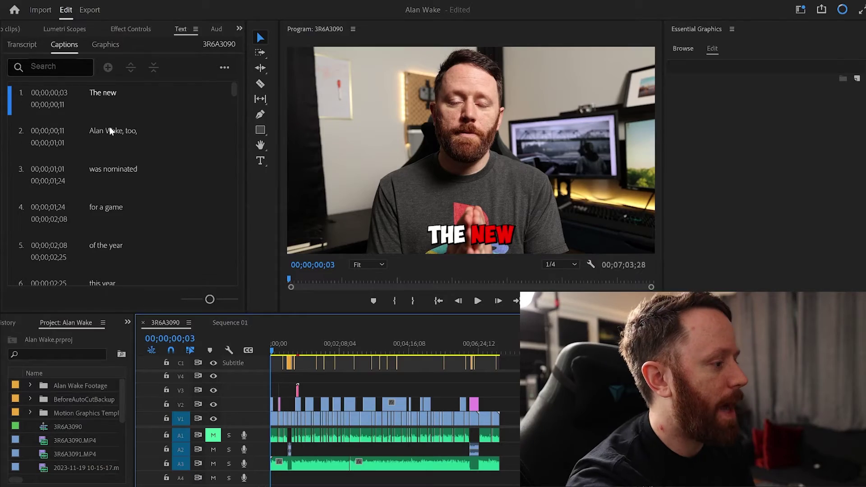
# Change the second caption from 'Alan Wake, too,' to 'Alan Wake 2'.
pyautogui.click(110, 131)
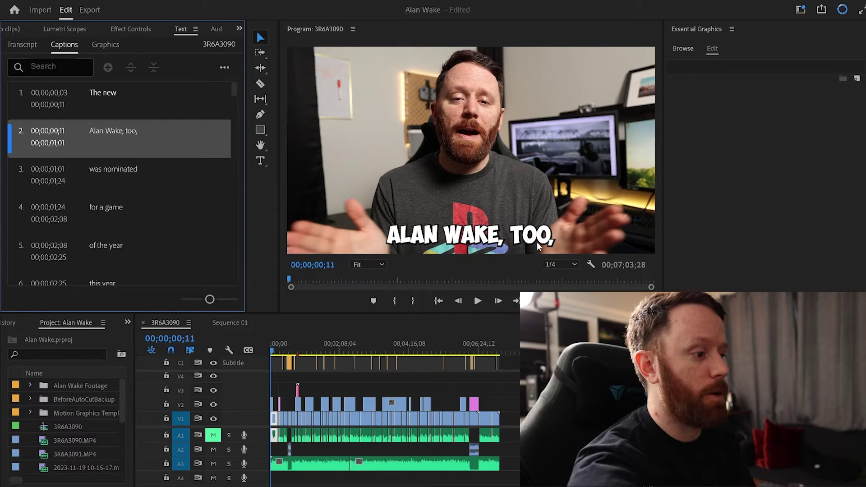
pyautogui.click(551, 233)
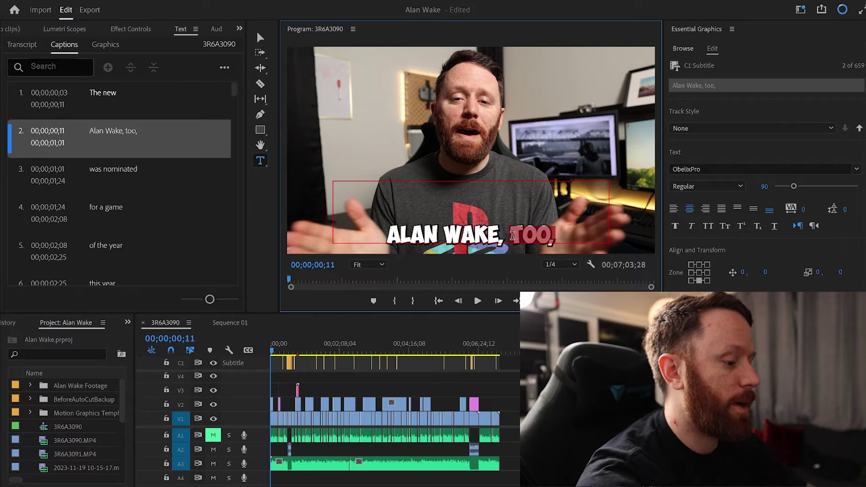
pyautogui.press('BackSpace')
pyautogui.press('BackSpace')
pyautogui.press('BackSpace')
pyautogui.write('2')
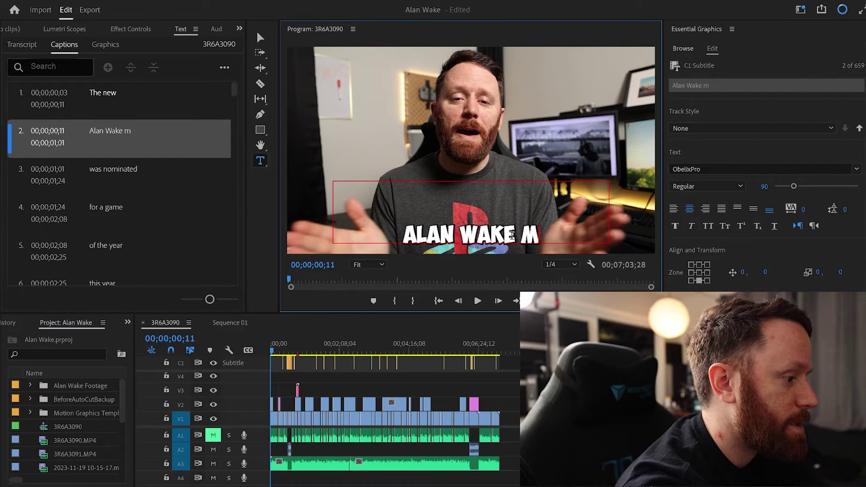
pyautogui.press('BackSpace')
pyautogui.press('BackSpace')
pyautogui.write('2')
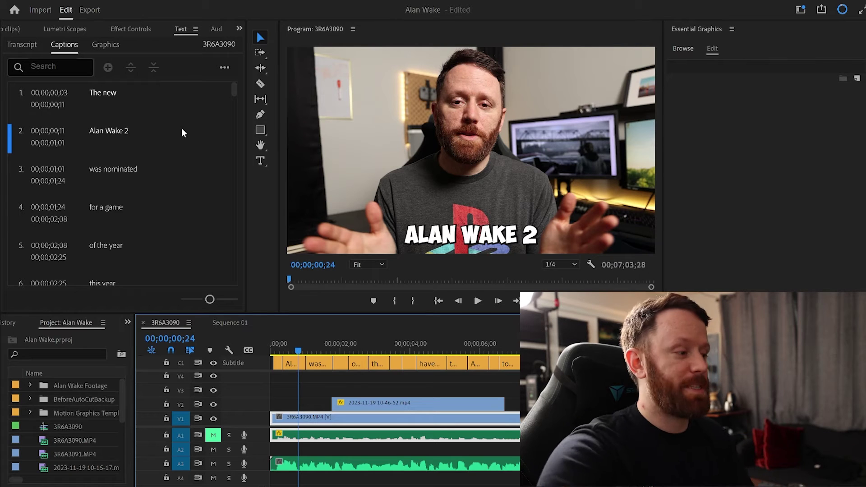
# Place the cursor in the Captions panel search field.
pyautogui.click(75, 65)
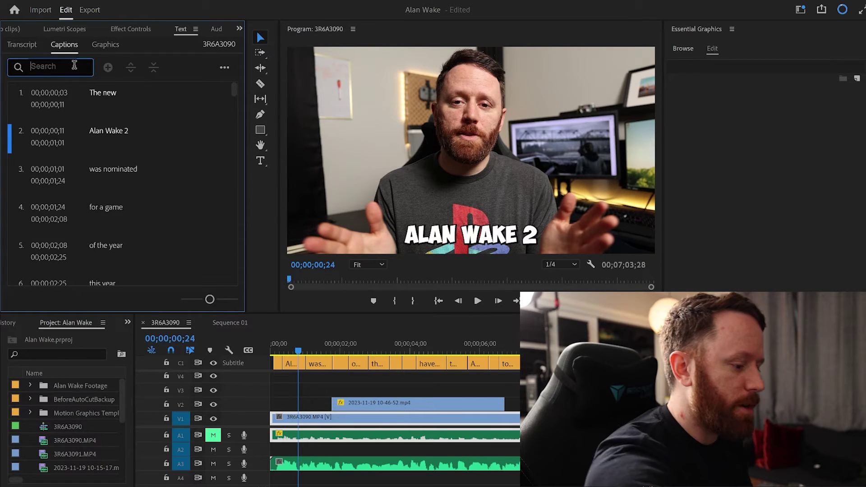
# Search for ',' and replace every comma in the captions with nothing.
pyautogui.write(',')
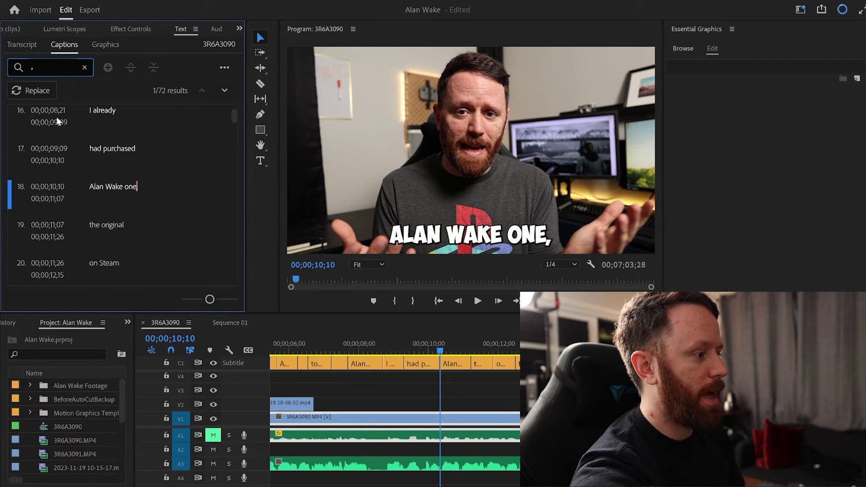
pyautogui.click(40, 98)
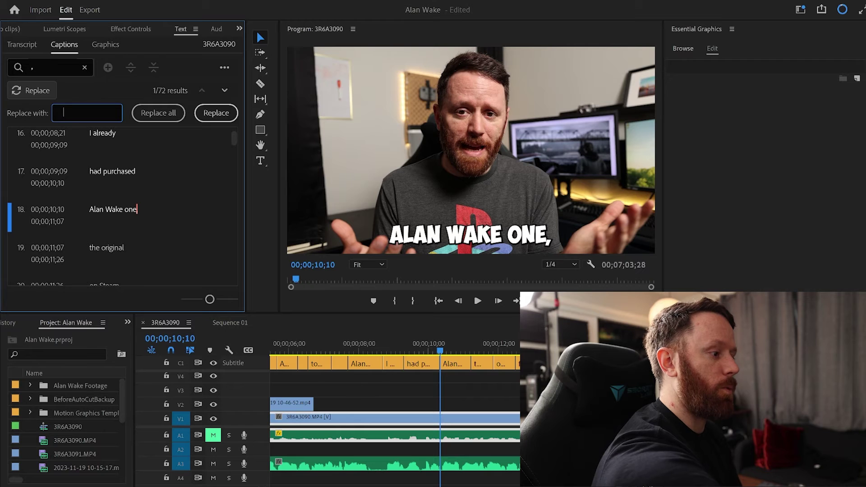
pyautogui.click(213, 113)
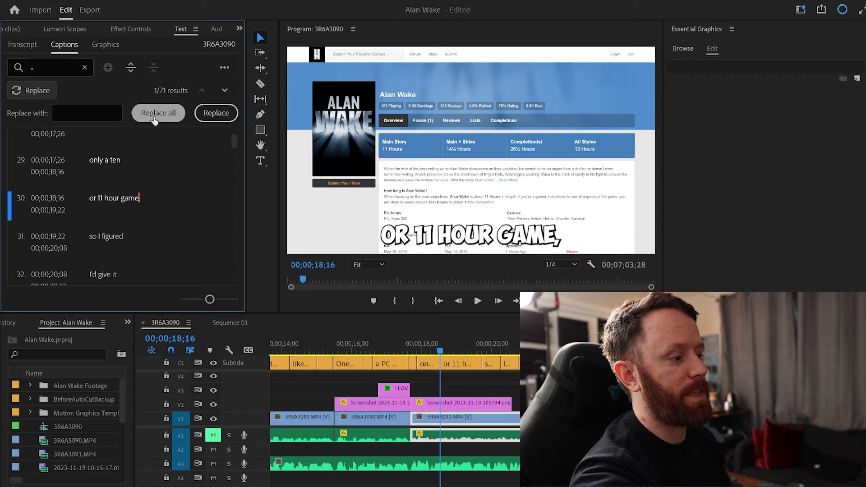
pyautogui.click(156, 112)
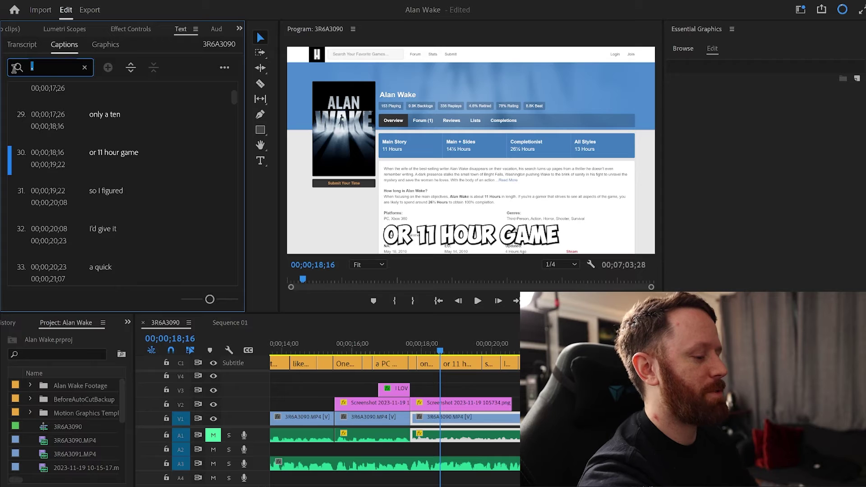
# Search the captions for '.' and replace every period with nothing.
pyautogui.press('Return')
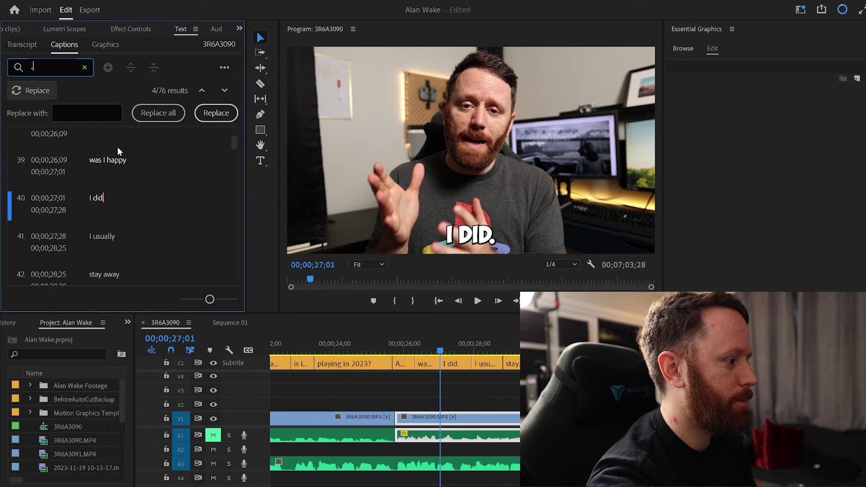
pyautogui.press('Return')
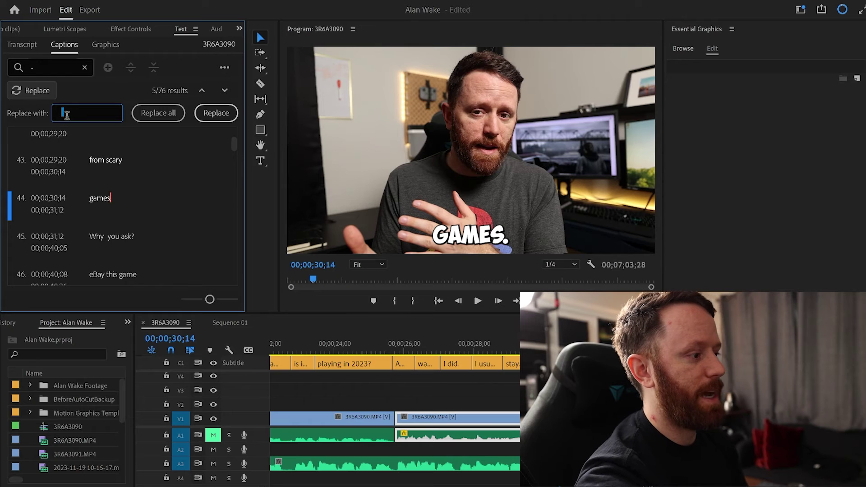
pyautogui.click(155, 118)
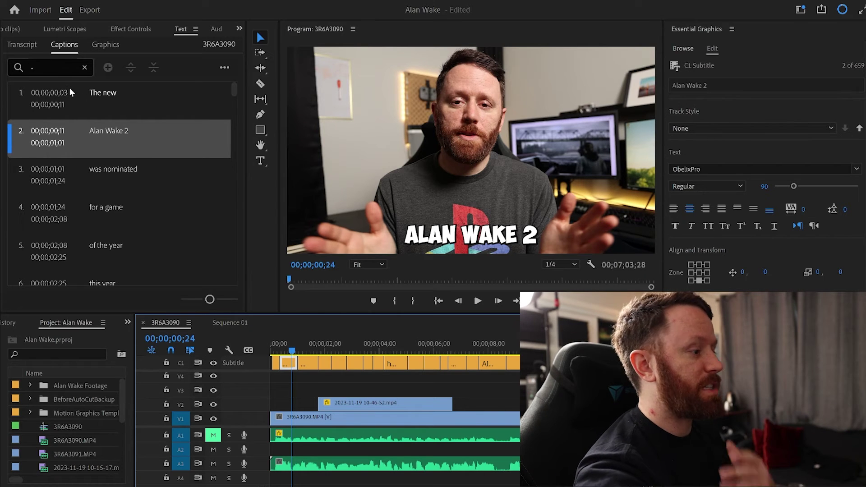
# Search the captions for 'too' and step through both matches.
pyautogui.click(54, 67)
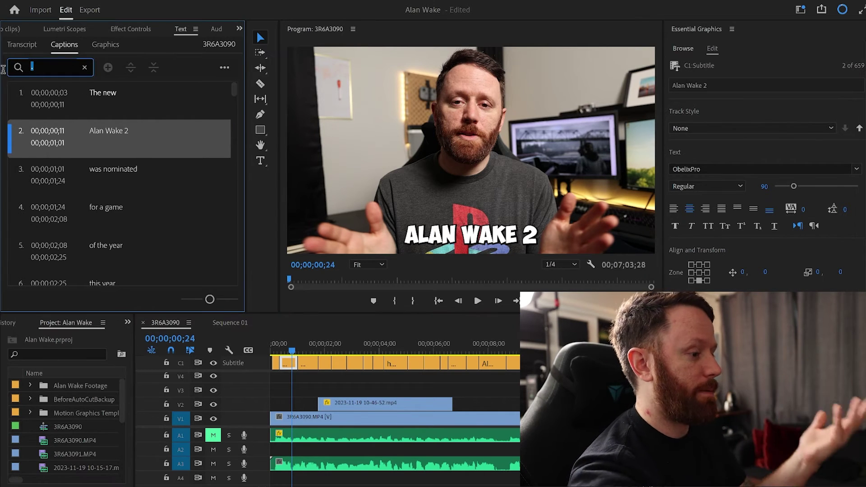
pyautogui.write('to')
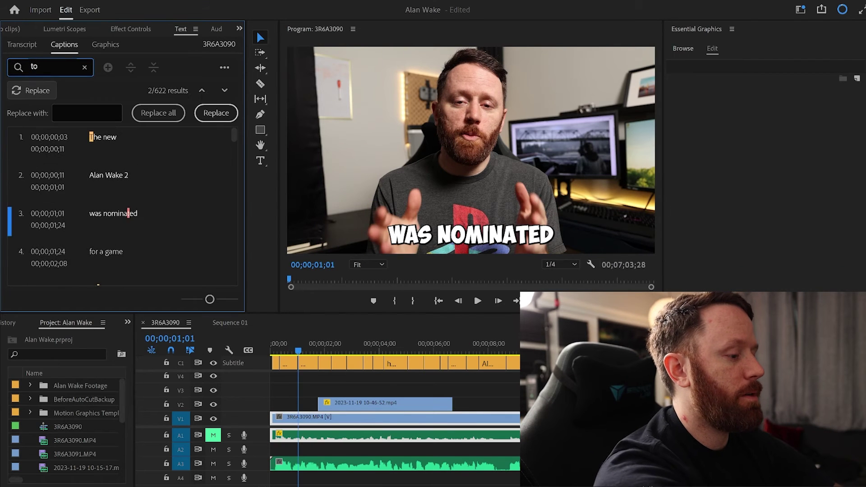
pyautogui.write('o')
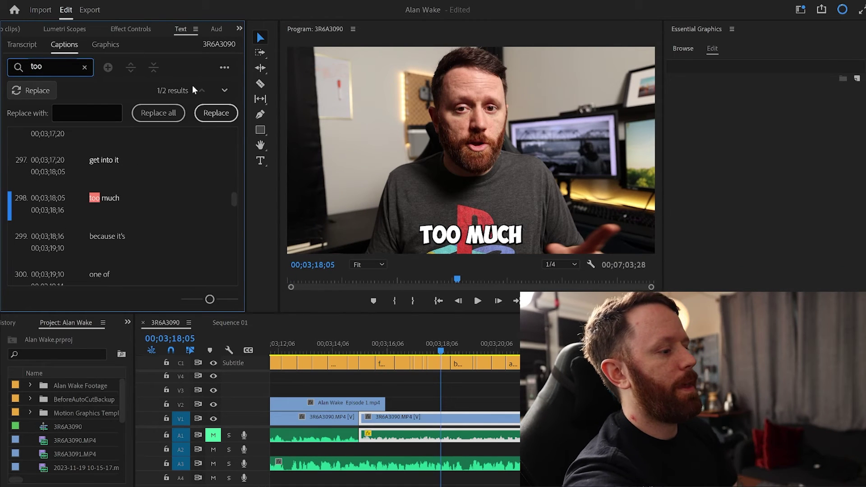
pyautogui.click(225, 91)
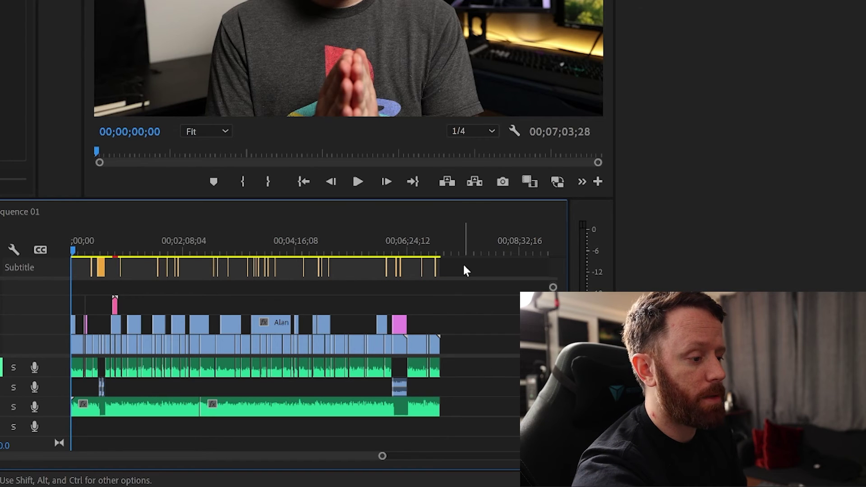
# Delete the Subtitle-track captions after the first nine seconds, then play the opening to check.
pyautogui.moveTo(463, 263); pyautogui.dragTo(80, 278)
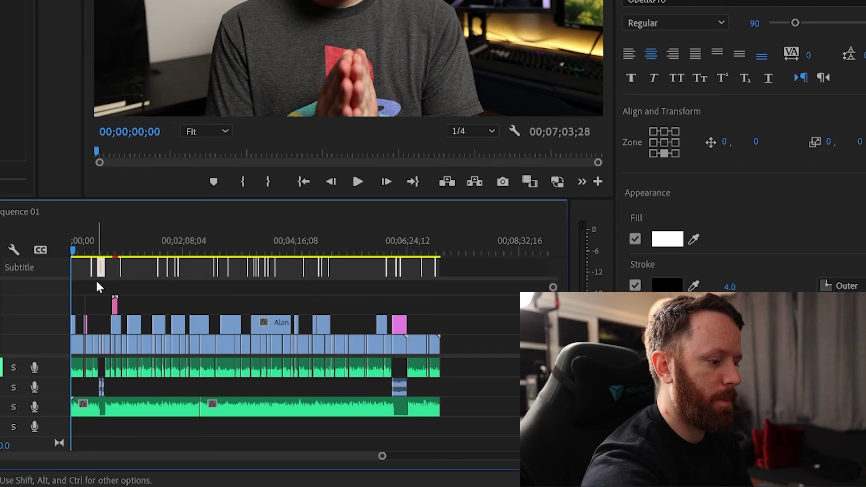
pyautogui.press('Delete')
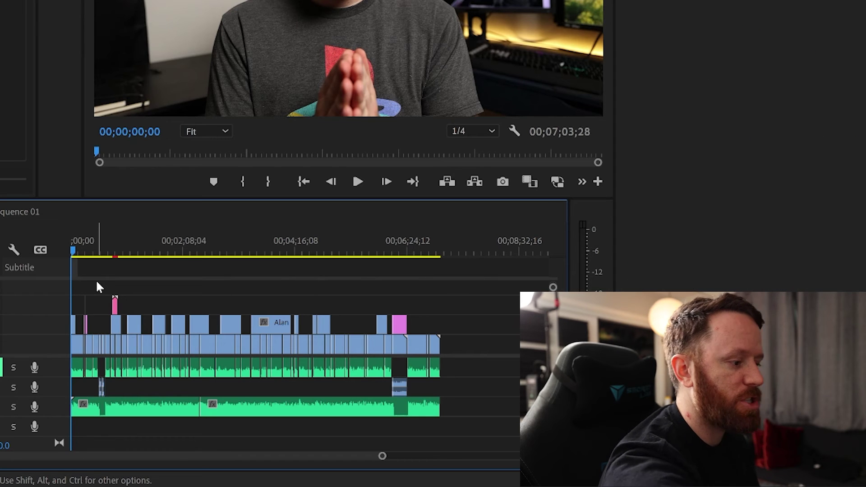
pyautogui.moveTo(383, 456)
pyautogui.mouseDown()
pyautogui.moveTo(194, 456)
pyautogui.moveTo(193, 465)
pyautogui.mouseUp()
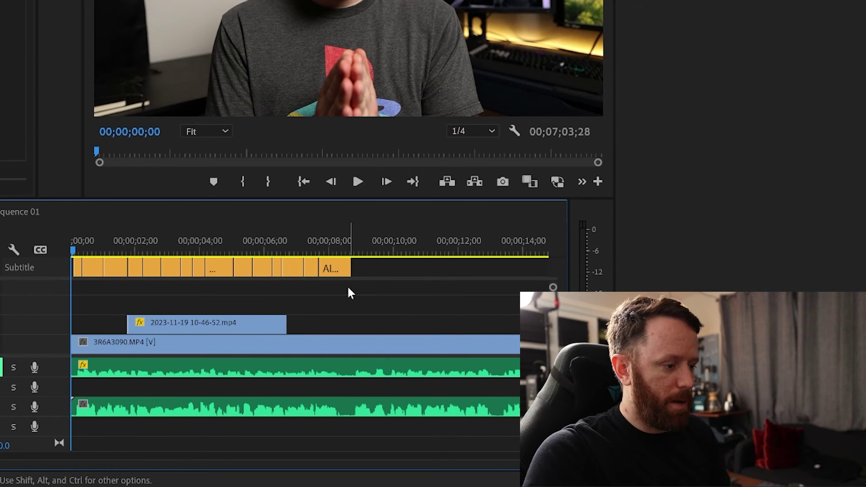
pyautogui.click(363, 300)
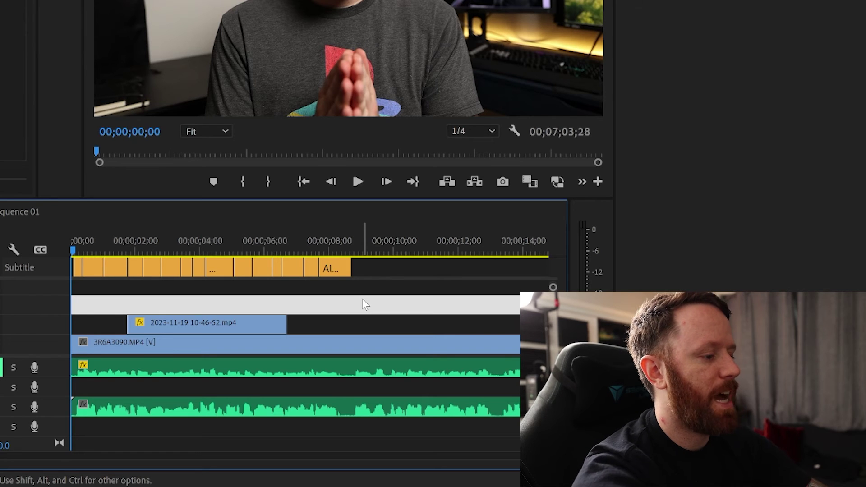
pyautogui.press('space')
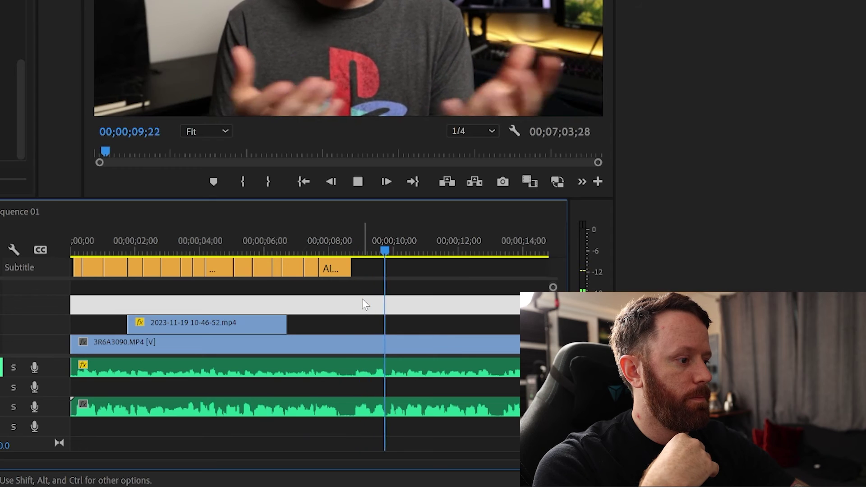
pyautogui.hotkey('ctrl', 'z')
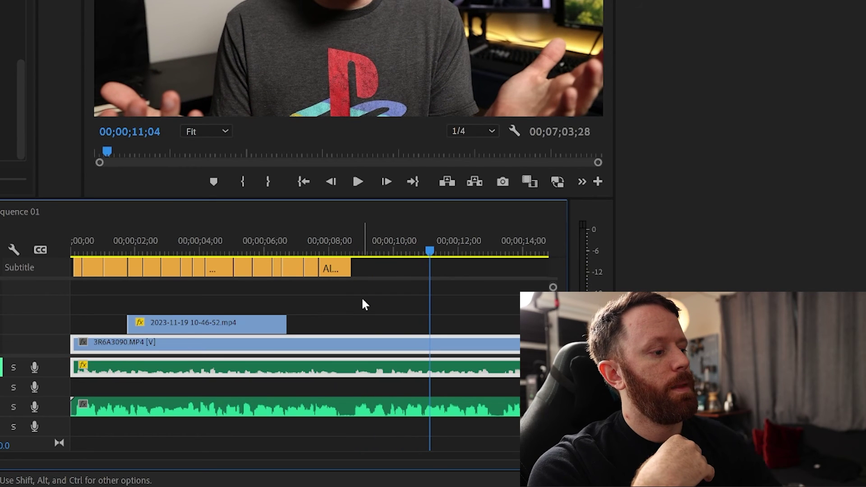
pyautogui.click(390, 271)
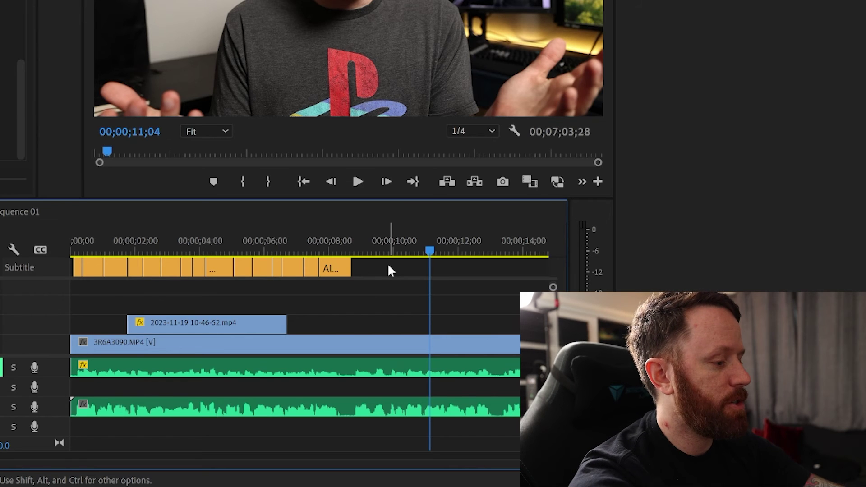
# Undo the caption deletion so the Subtitle track again runs past 10 seconds.
pyautogui.hotkey('ctrl', 'z')
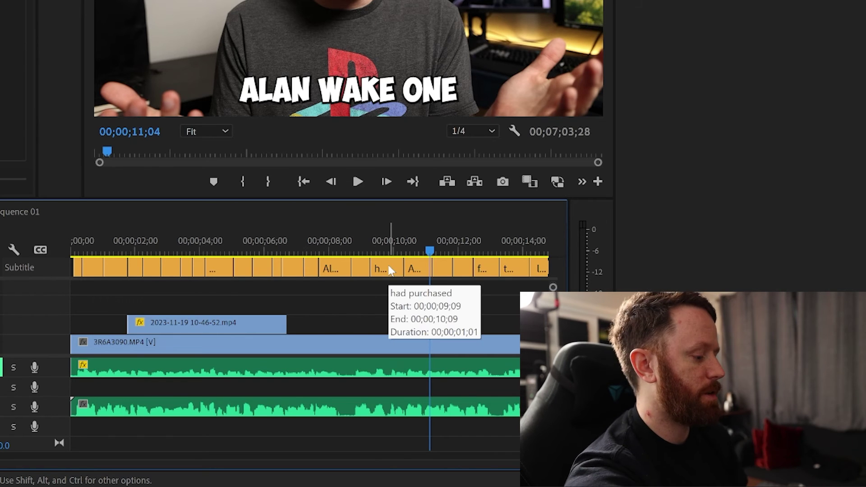